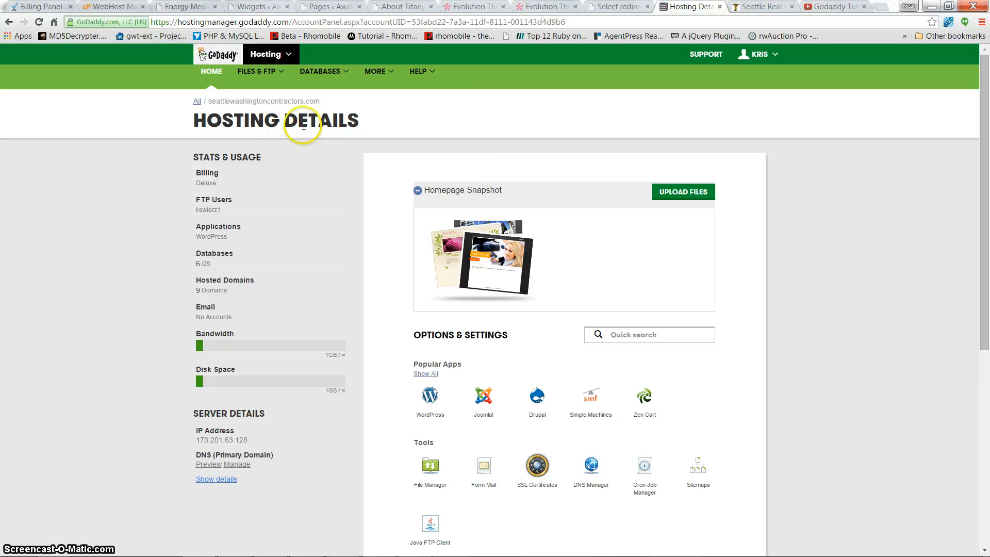
scroll(803, 250, down, 5)
scroll(804, 251, up, 6)
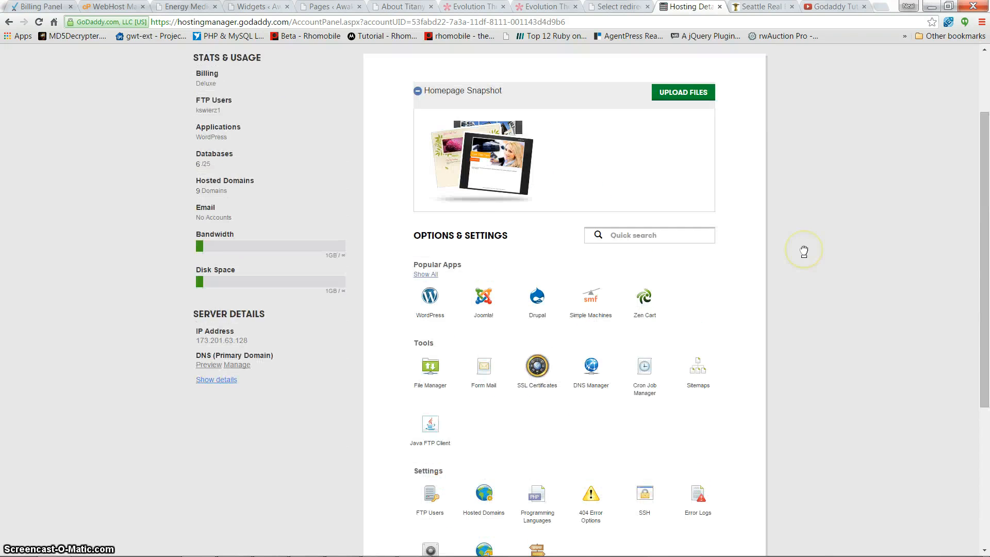
scroll(804, 251, down, 6)
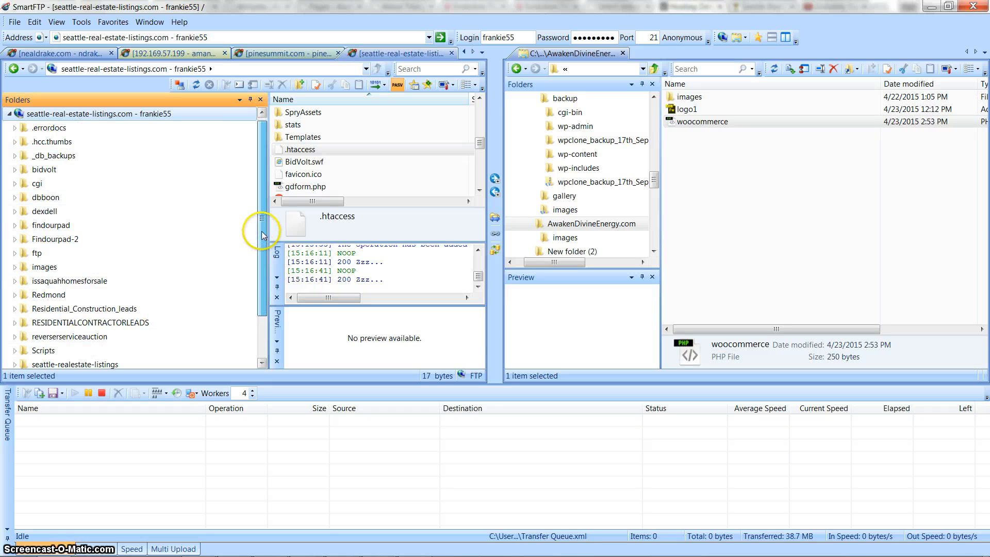
View the contents of the server's seattle-realestate-listings folder and go back to the site root
drag(262, 234, 264, 282)
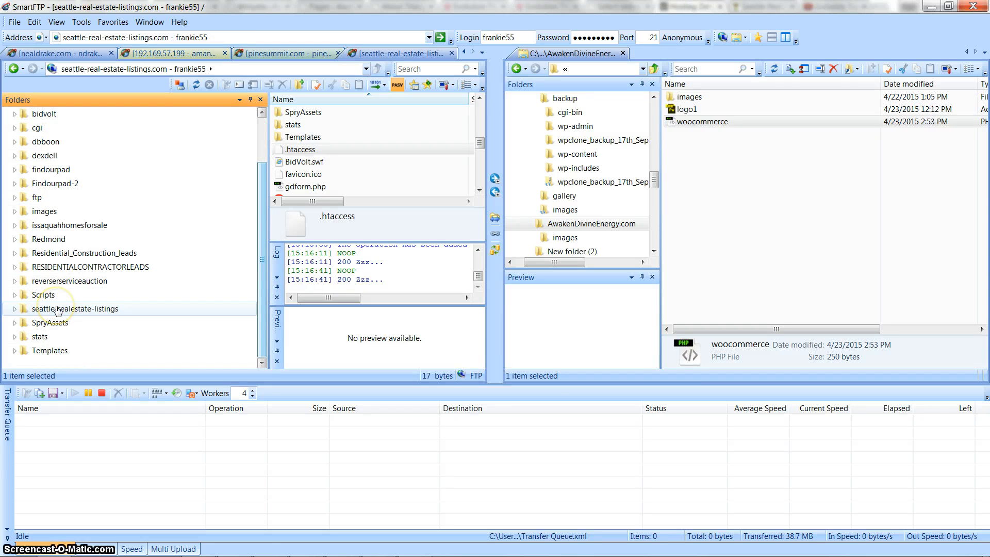
click(58, 310)
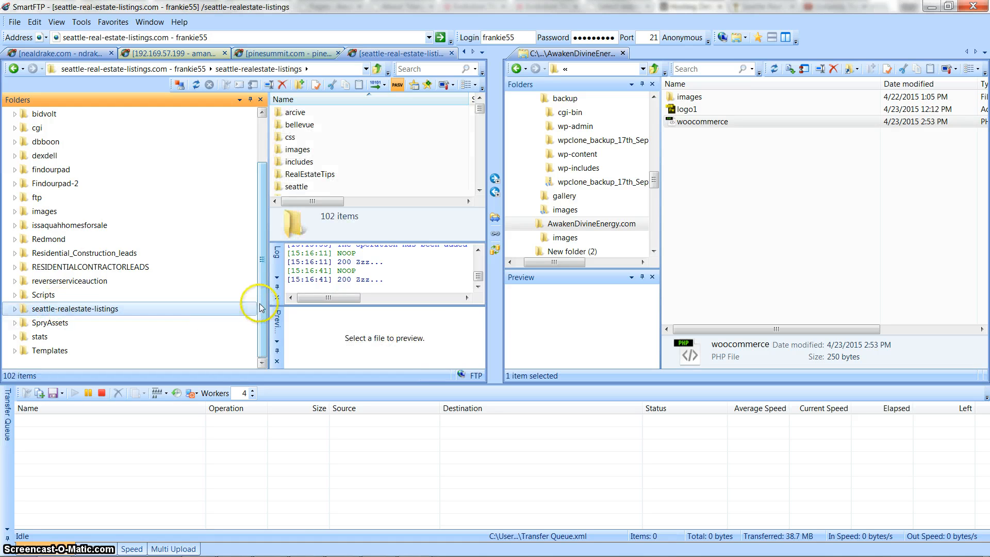
click(98, 114)
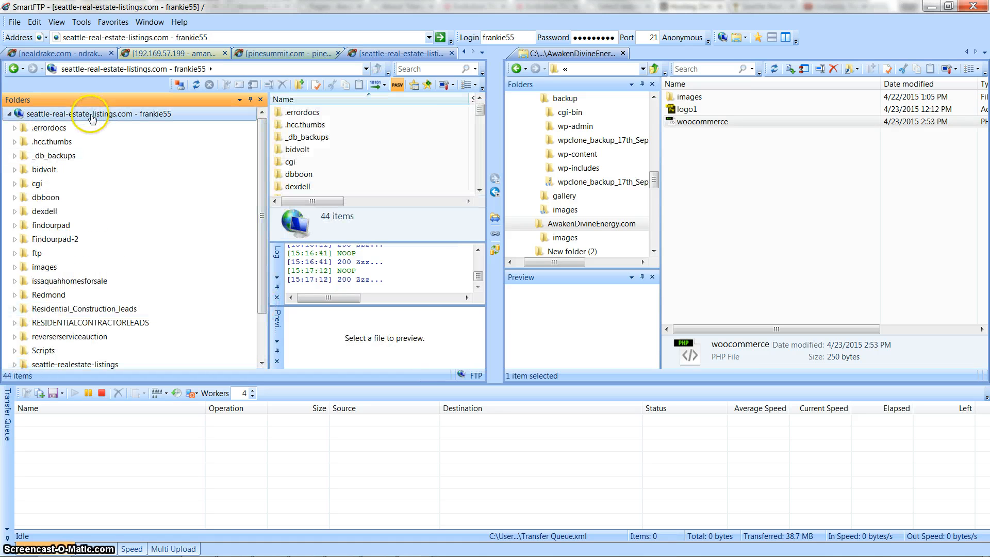
Open the .htaccess file from the site root for editing in Adobe Dreamweaver CC
drag(480, 109, 480, 143)
click(304, 150)
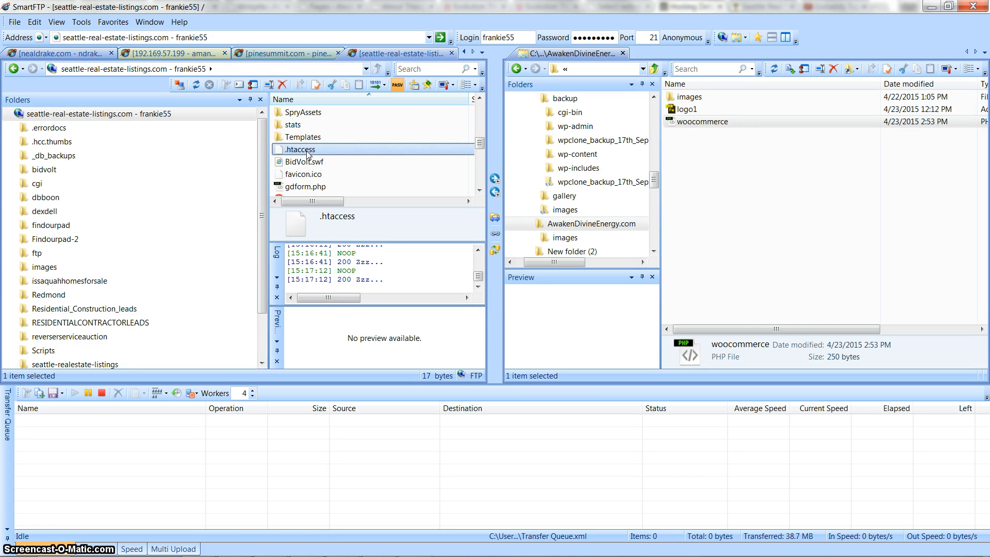
right_click(308, 154)
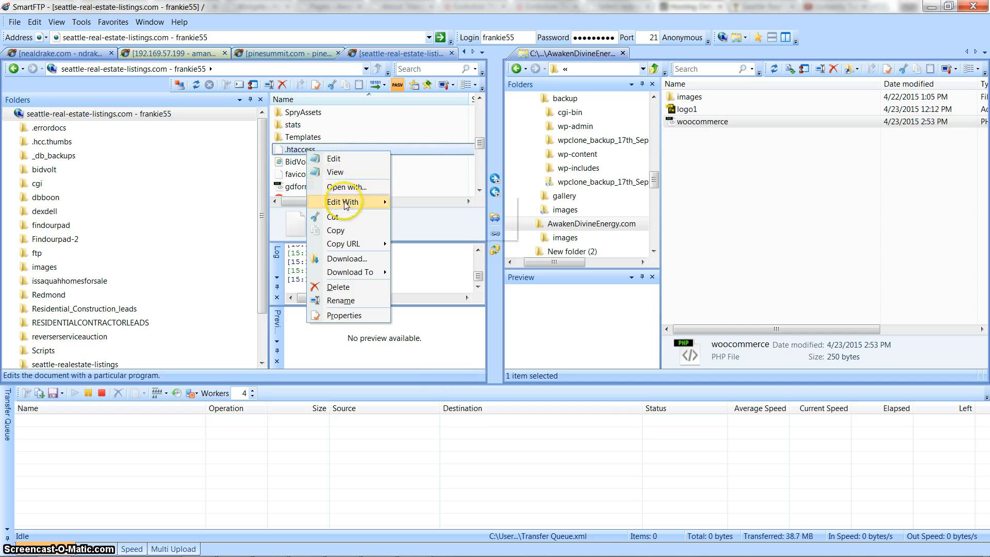
mouse_move(361, 202)
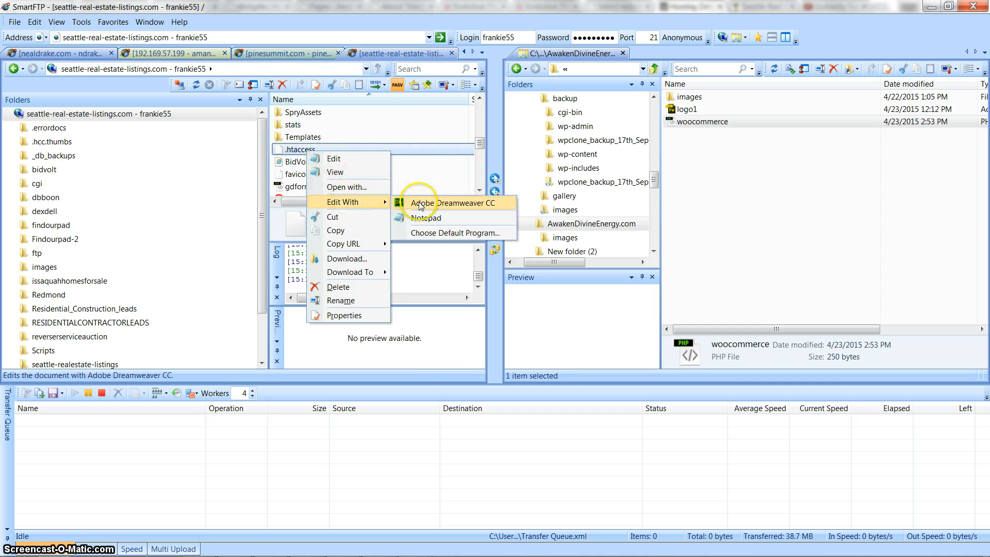
click(419, 203)
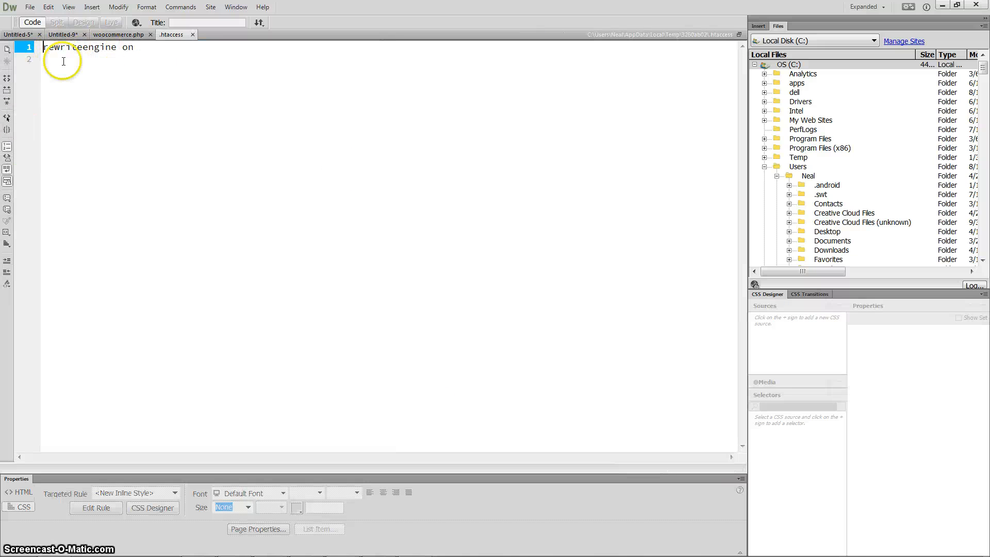
Close the .htaccess file and switch back to the GoDaddy hosting details page in Chrome
click(192, 35)
key(alt+Tab)
key(alt+Tab)
key(Tab)
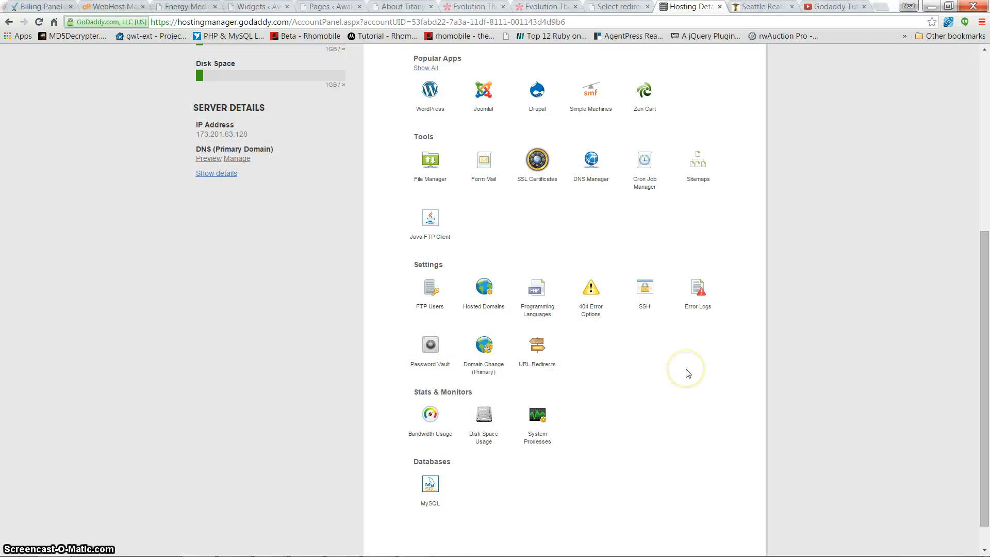
Open the URL Redirects manager from the hosting account's settings
scroll(686, 372, up, 6)
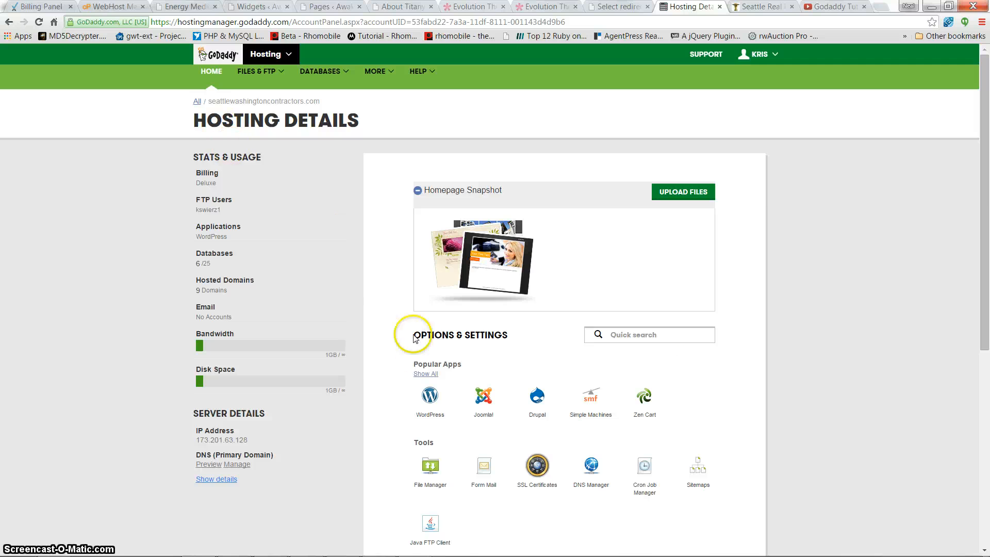
scroll(419, 353, down, 6)
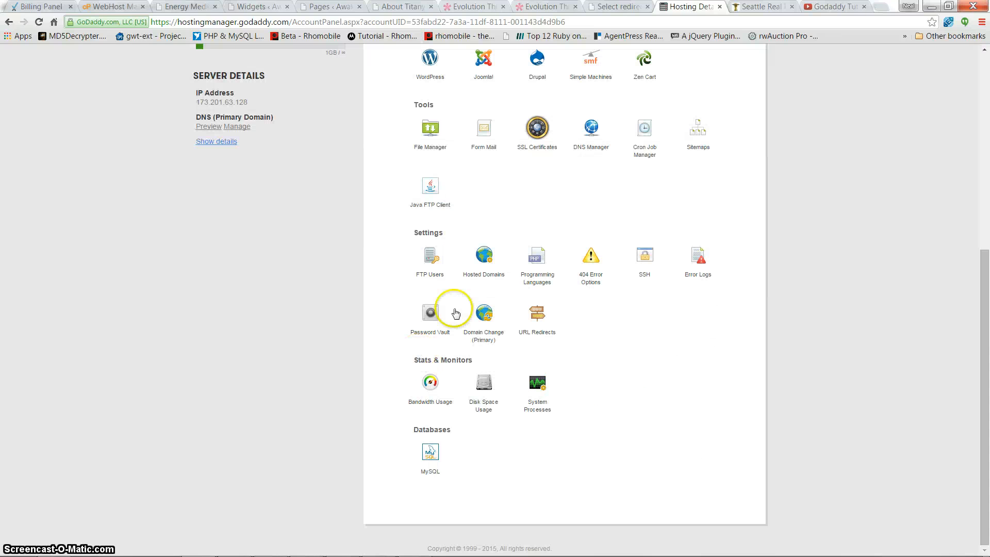
click(537, 312)
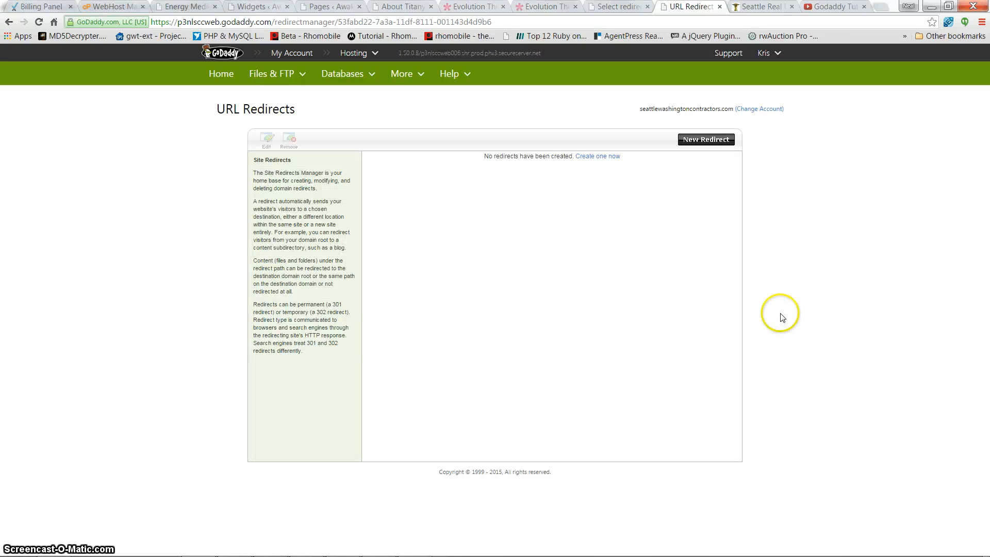
Start a new redirect with seattle-real-estate-listings.com as its source domain
click(706, 141)
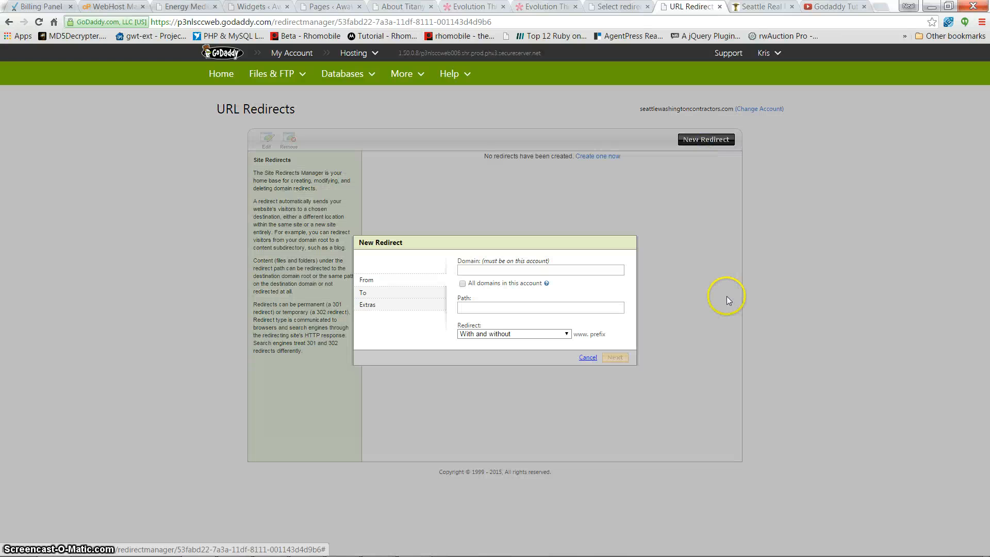
click(539, 270)
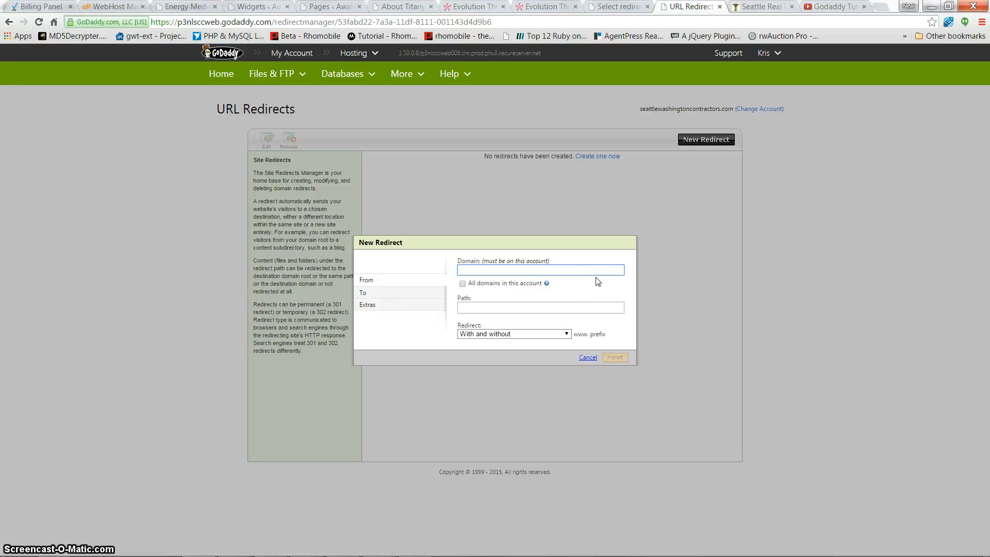
text(s)
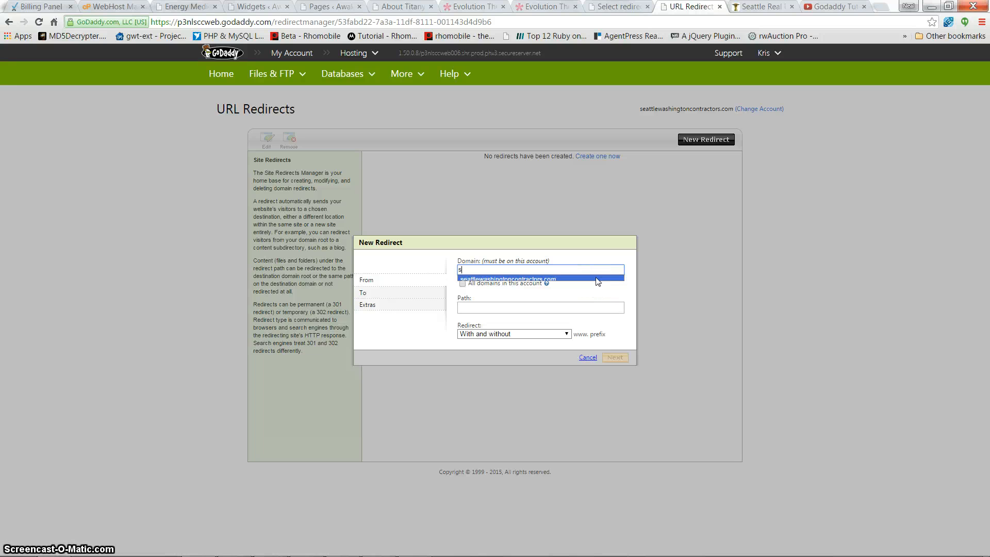
click(508, 289)
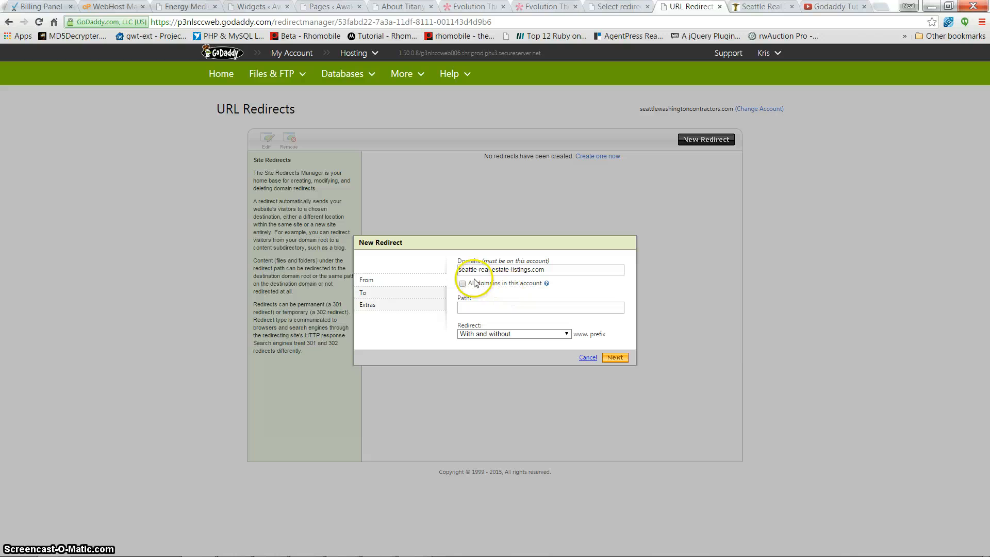
Copy the old page's file name from the Outlook email, set the source path to mukilteo-homes-for-sale.php, and continue to the destination settings
click(515, 310)
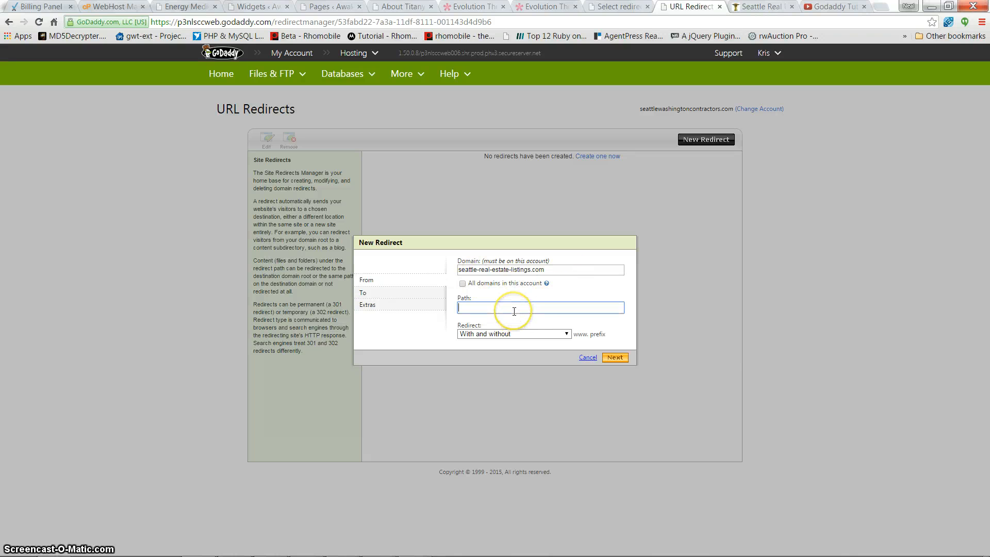
key(alt+Tab)
key(alt+Tab)
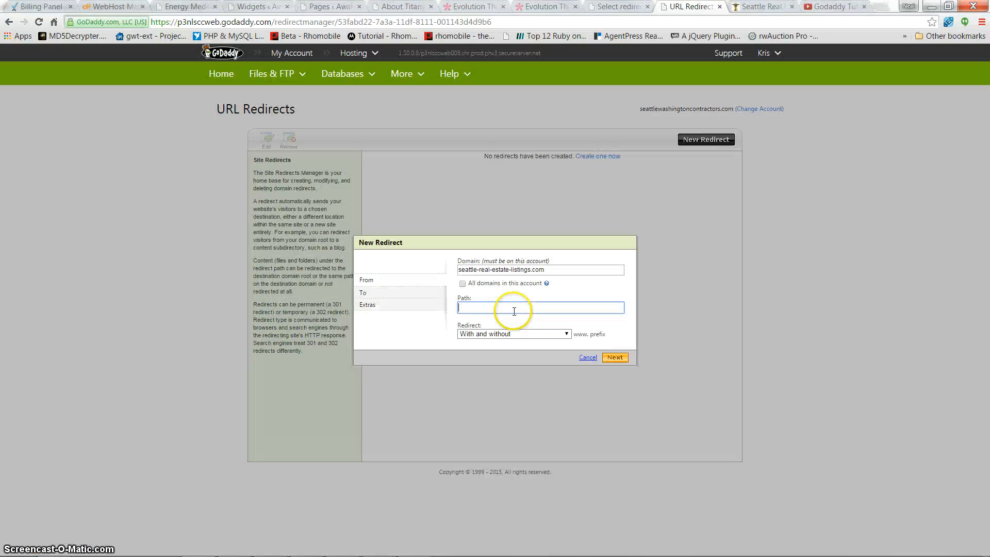
key(alt+Tab)
key(alt+Tab)
key(alt+Tab)
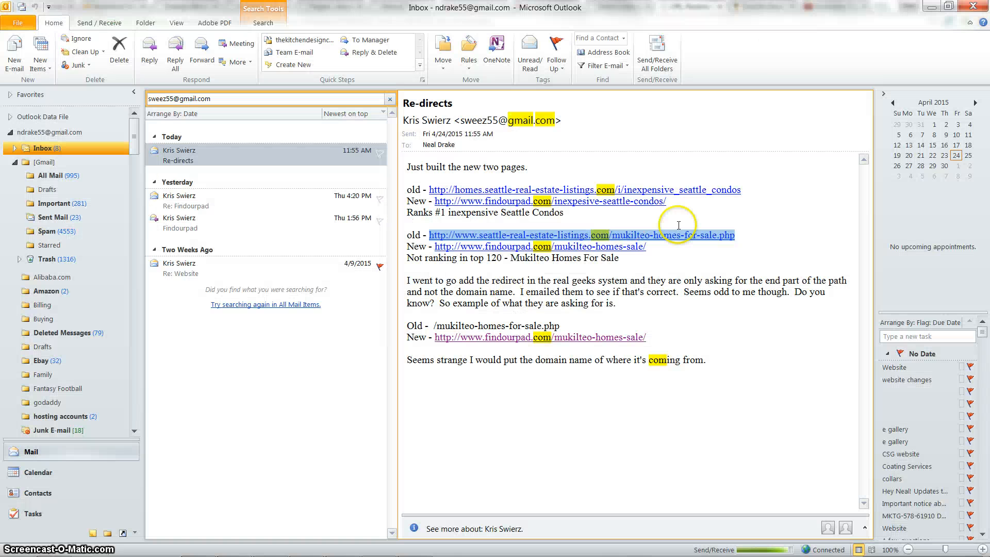
drag(735, 235, 615, 237)
key(ctrl+c)
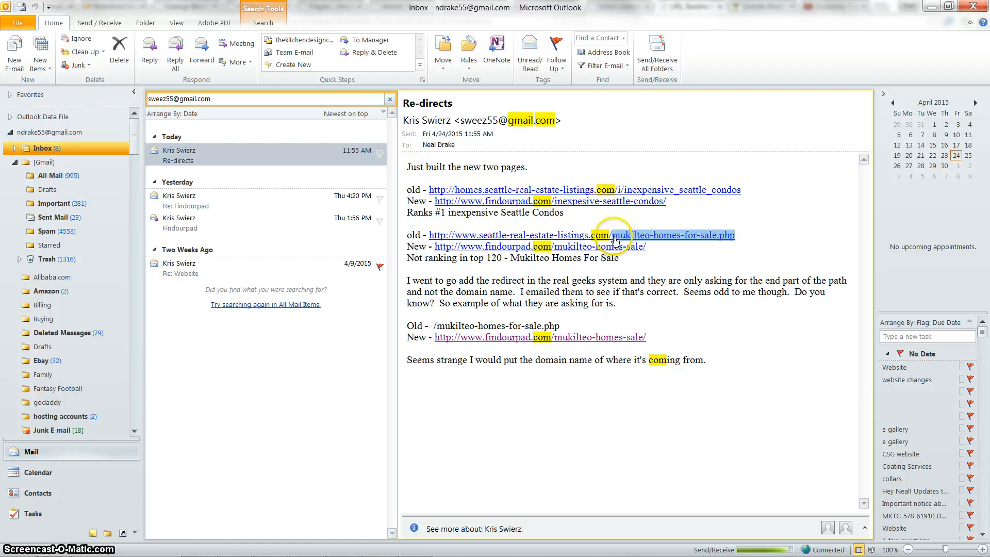
key(alt+Tab)
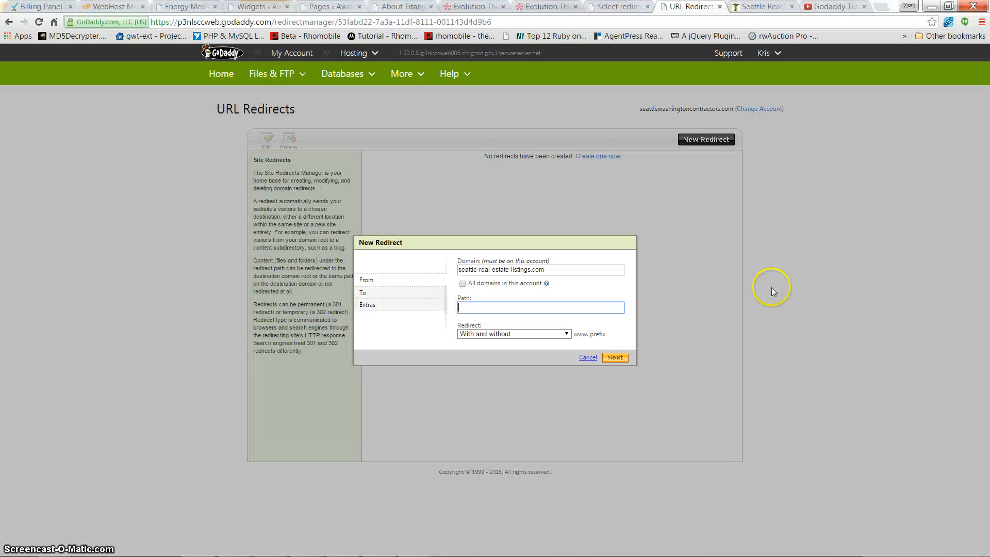
key(ctrl+v)
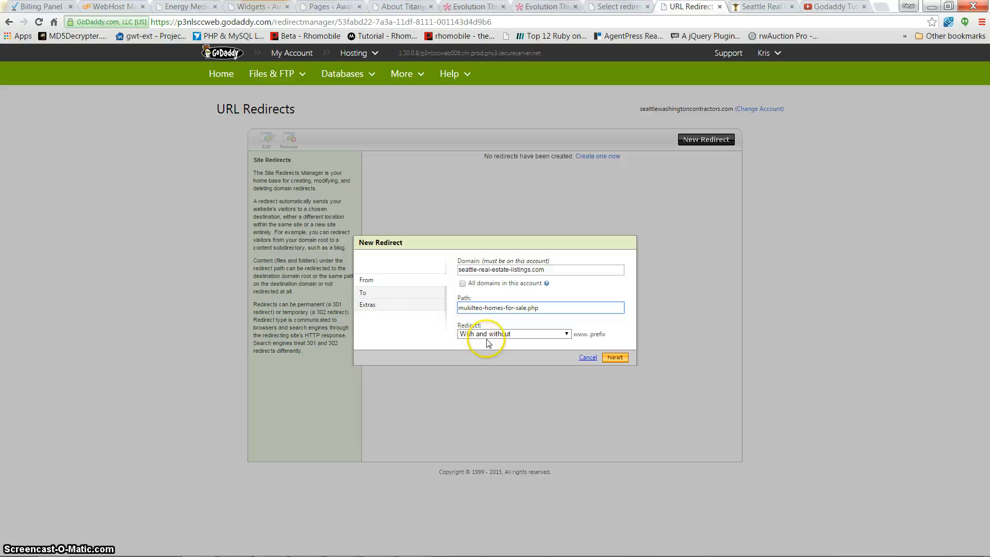
click(613, 357)
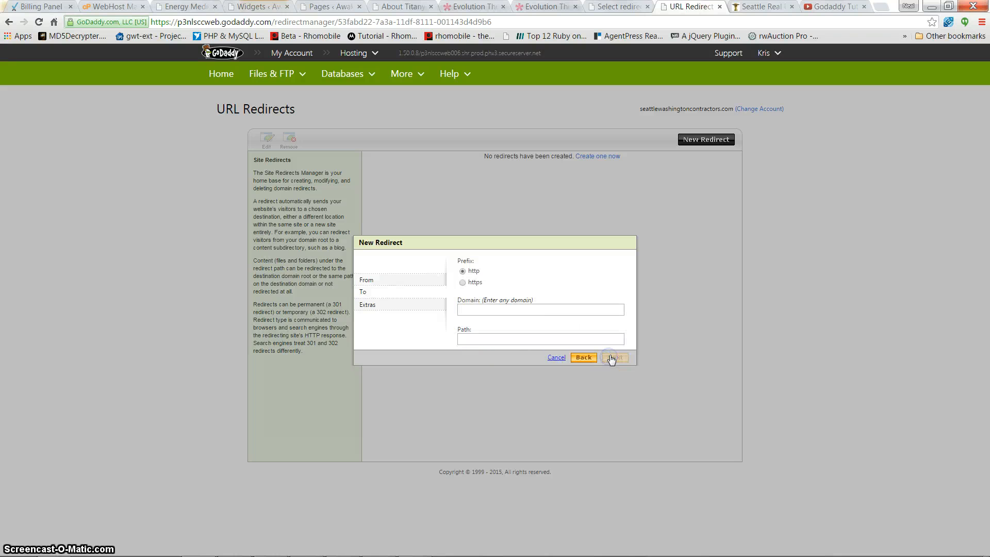
Copy the new page's address from the Outlook email into the destination domain and trim it to findourpad.com
click(472, 313)
key(alt+Tab)
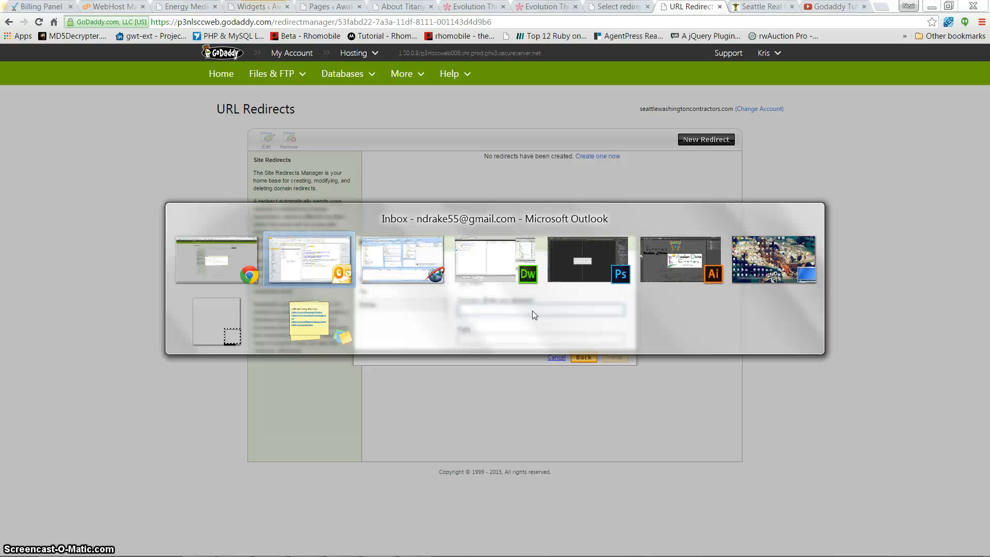
drag(646, 247, 488, 251)
key(ctrl+c)
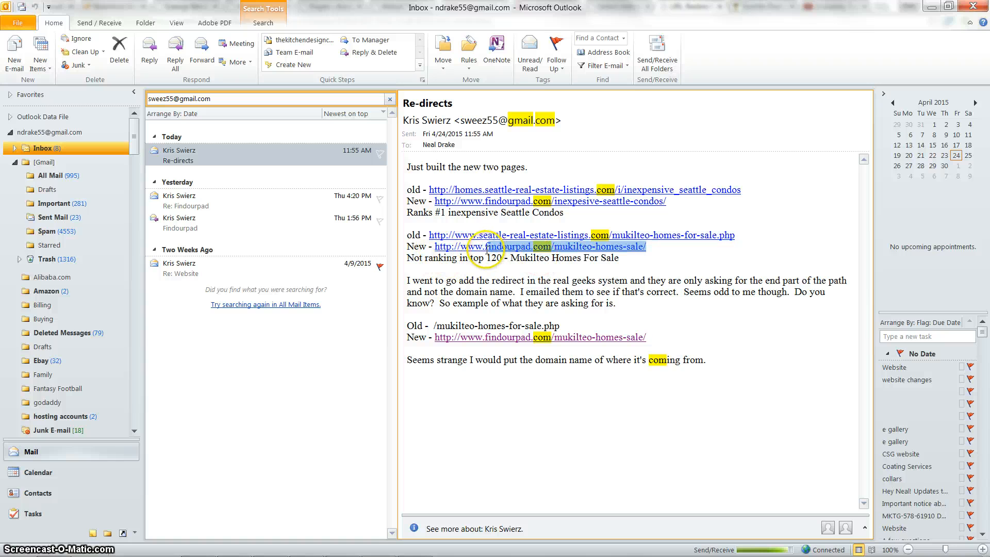
key(alt+Tab)
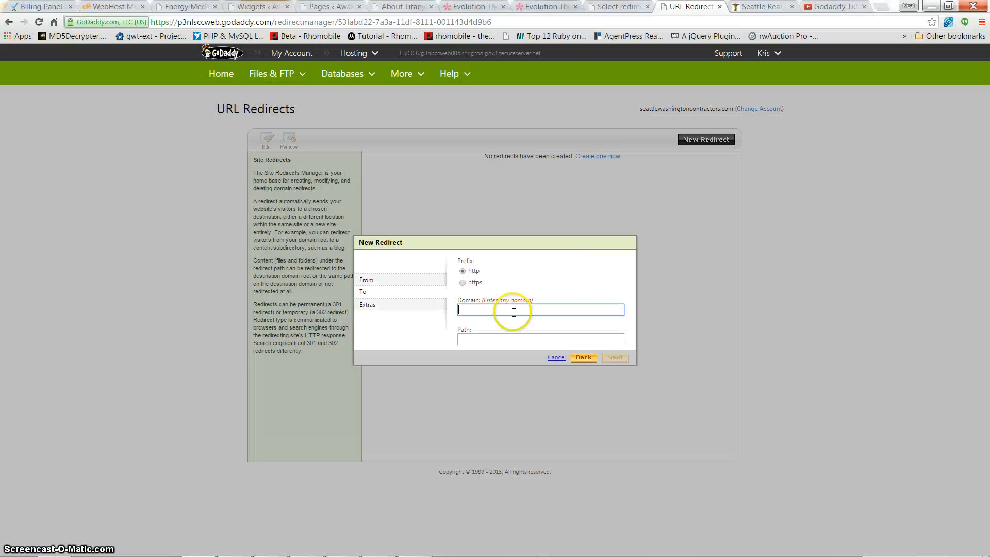
key(ctrl+v)
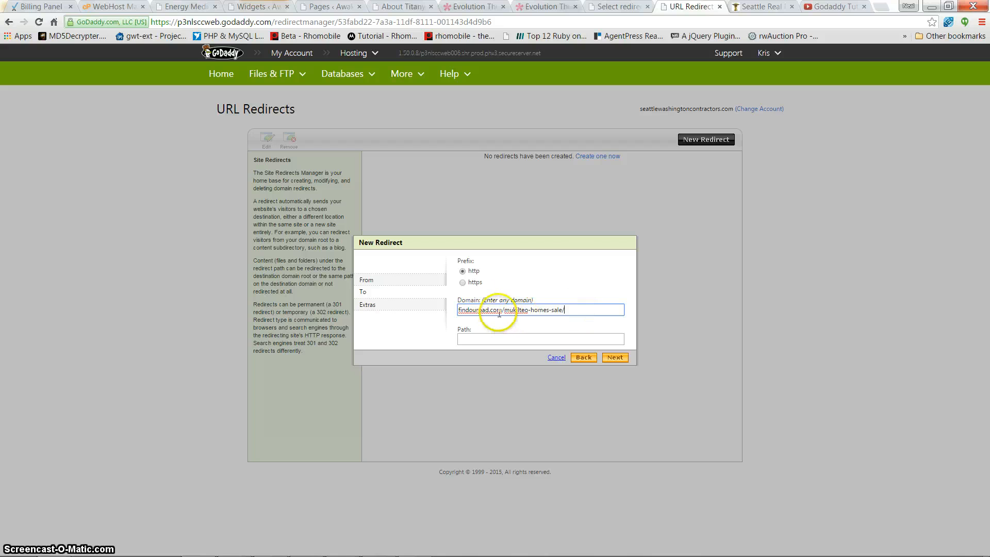
drag(579, 310, 503, 309)
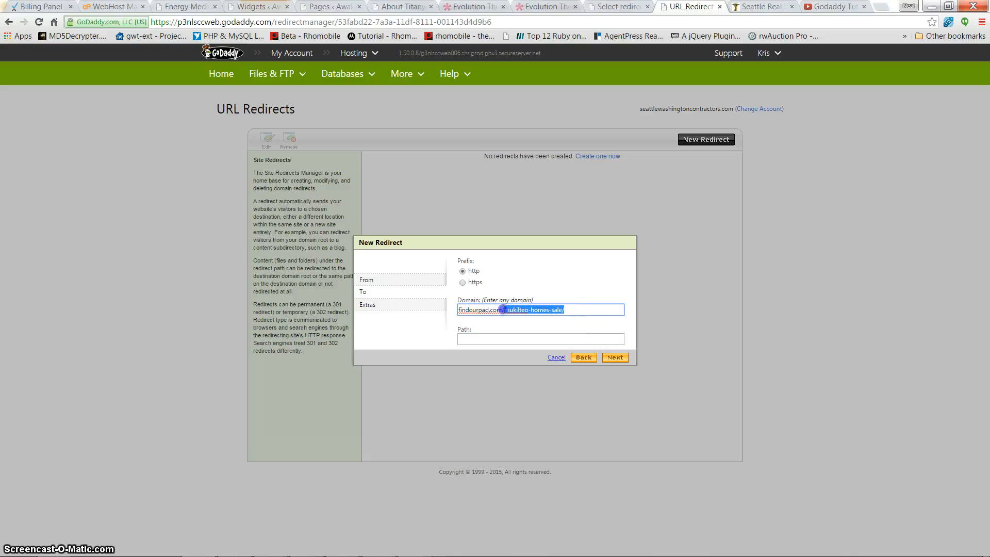
key(BackSpace)
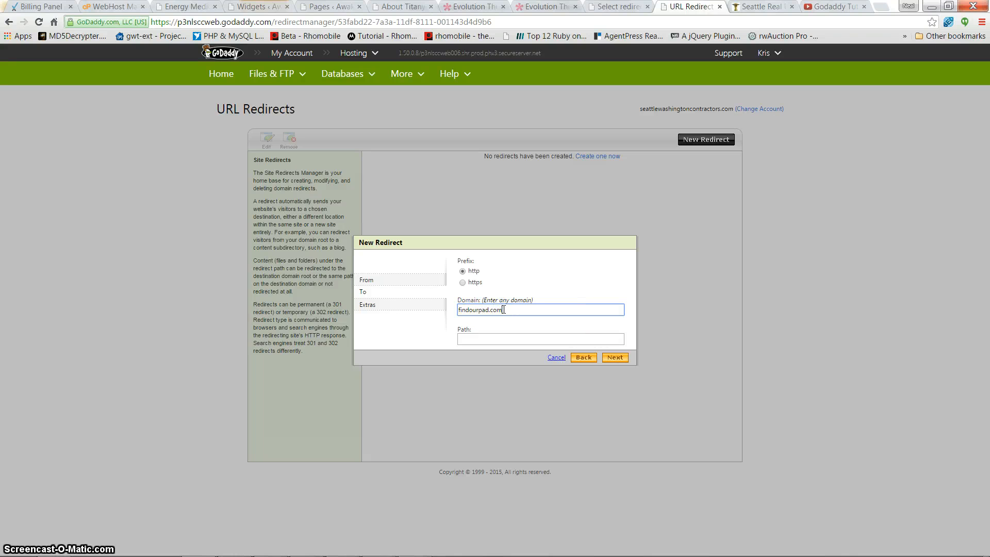
Set the redirect's destination path to mukilteo-homes-sale, without a leading slash
click(479, 339)
click(553, 336)
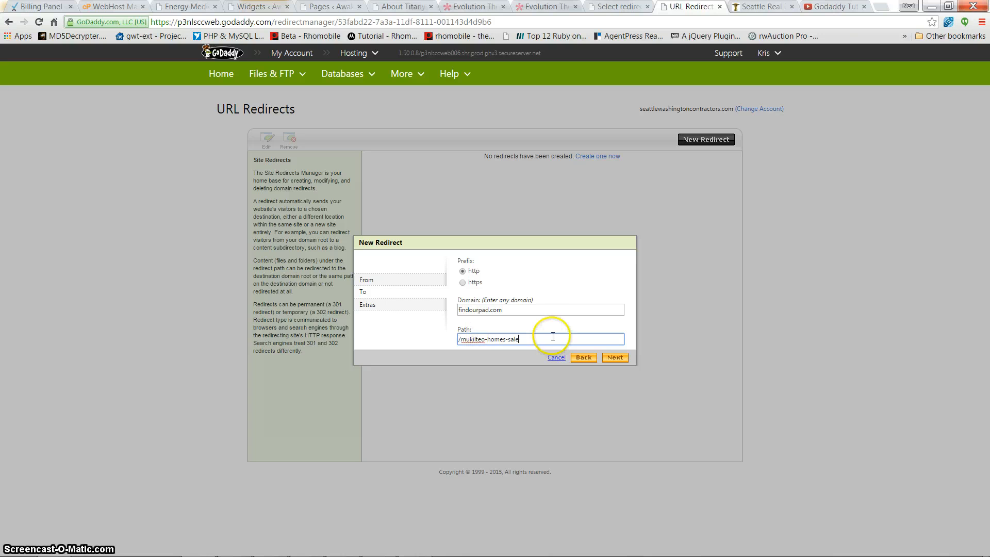
click(460, 339)
key(Delete)
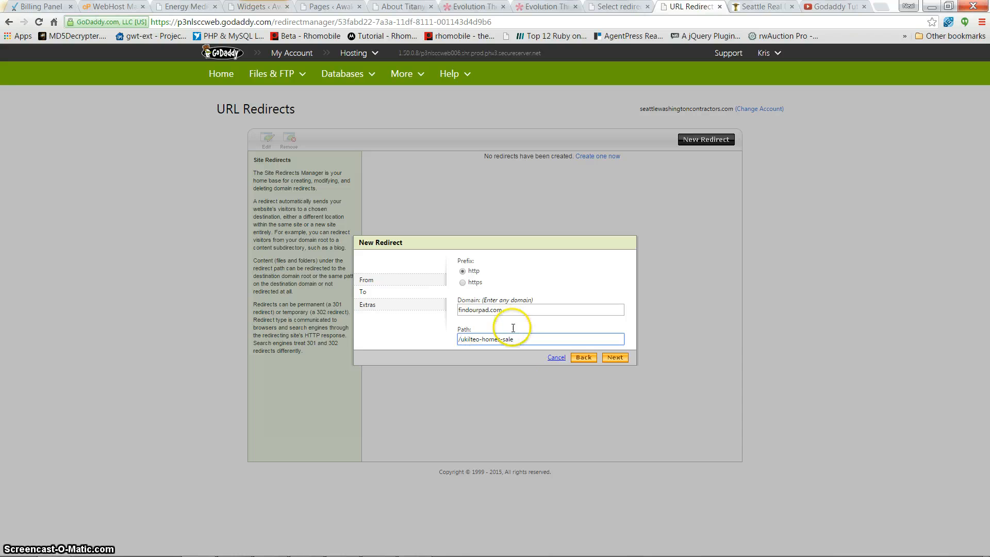
drag(516, 338, 359, 345)
text(/mukilteo-homes-sale)
click(463, 339)
key(BackSpace)
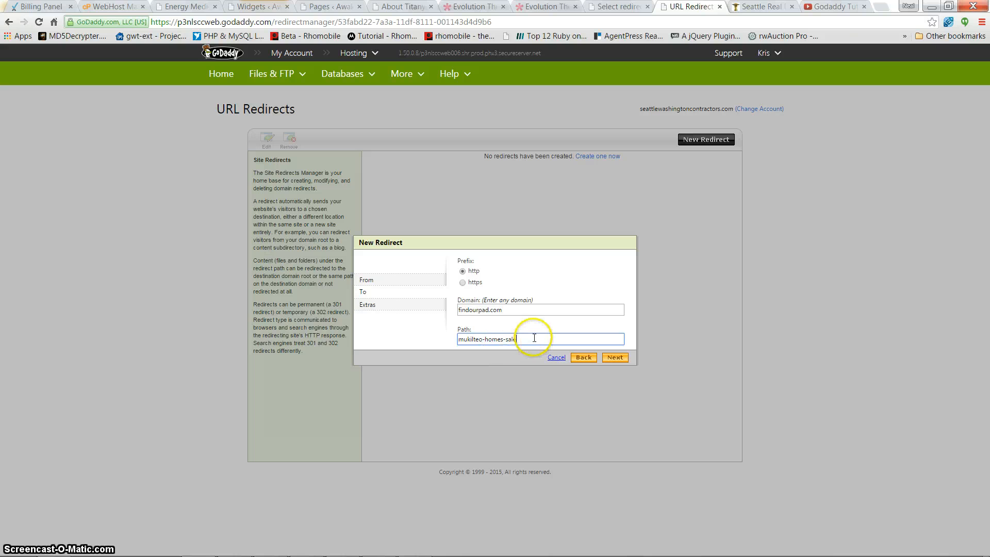
Append /folder/index.php to the redirect's destination path
text(/folder/index.php)
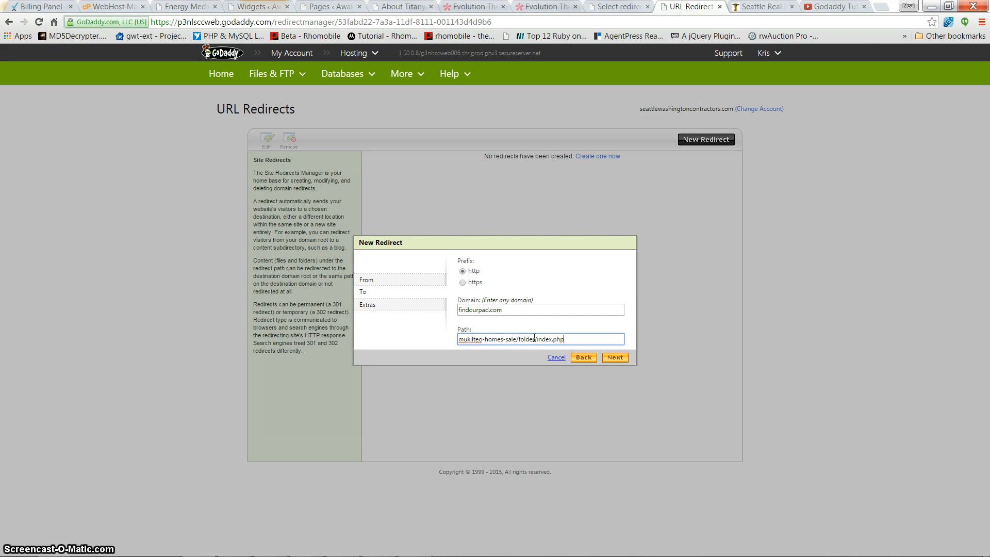
click(528, 339)
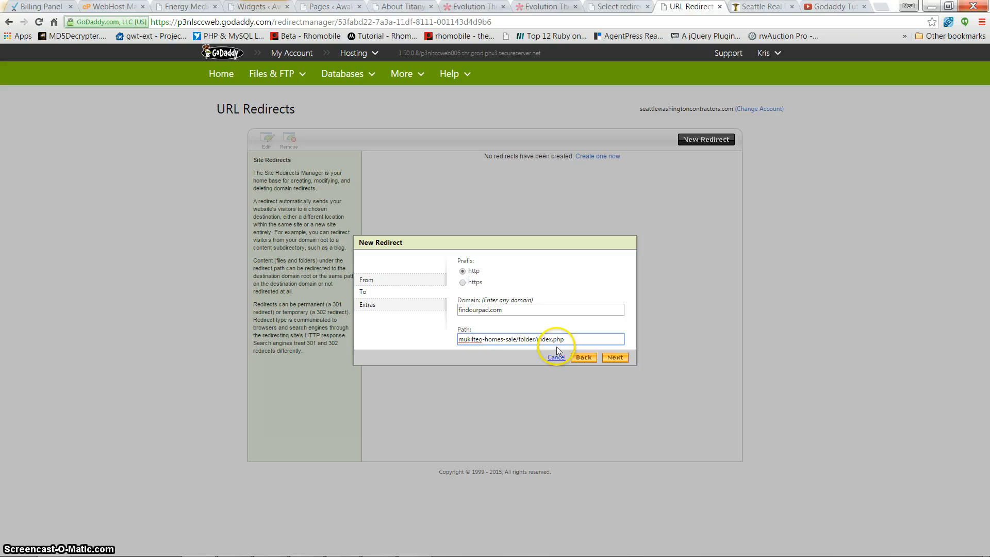
Remove /folder/index.php from the destination path so it reads mukilteo-homes-sale, and continue to the redirect's extra options
click(518, 340)
drag(518, 339, 624, 336)
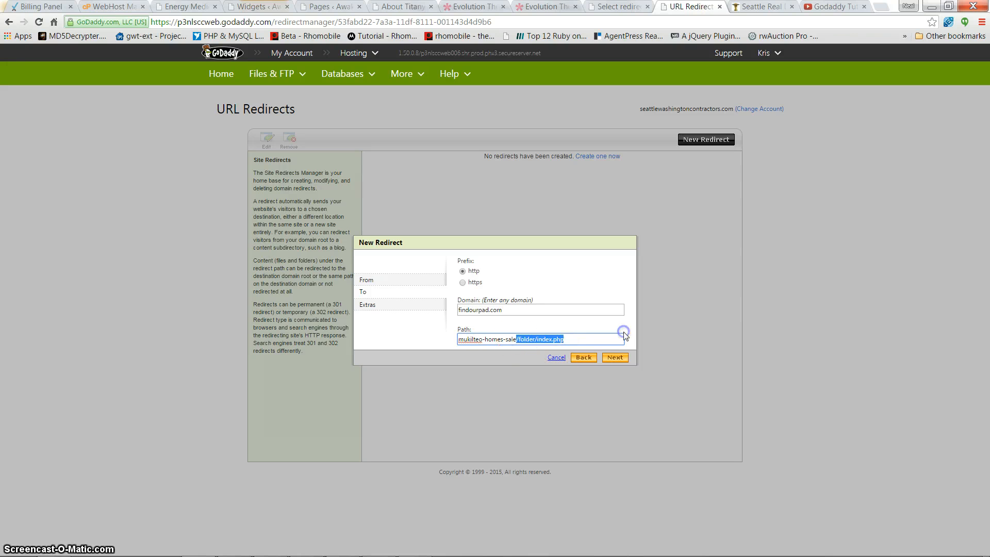
key(BackSpace)
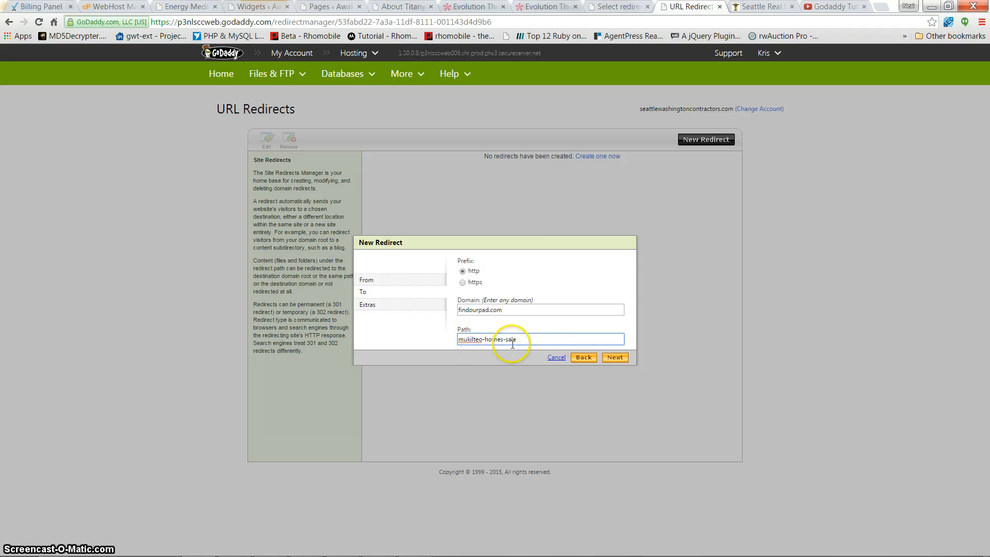
click(615, 358)
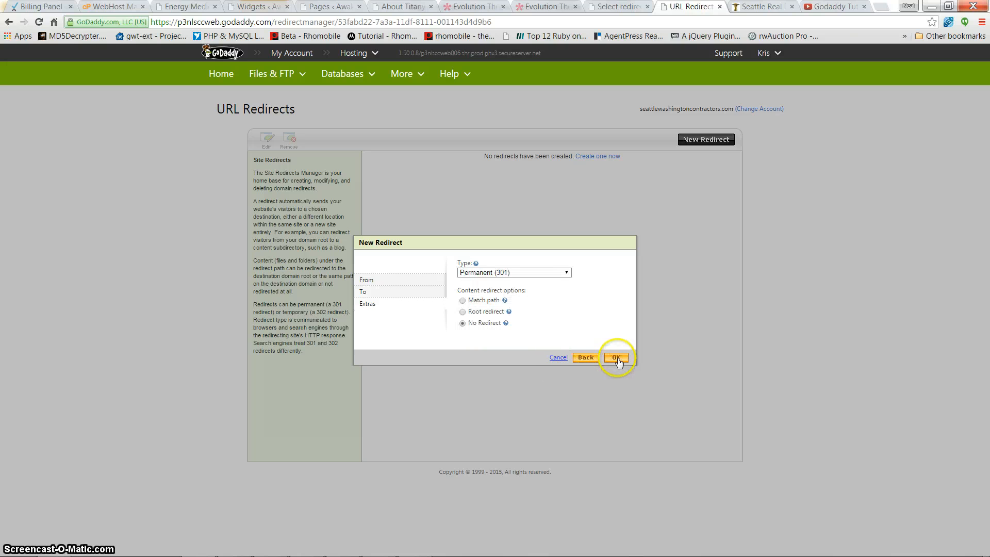
Create the redirect with the Permanent (301) type and the No Redirect content option
click(463, 324)
click(567, 272)
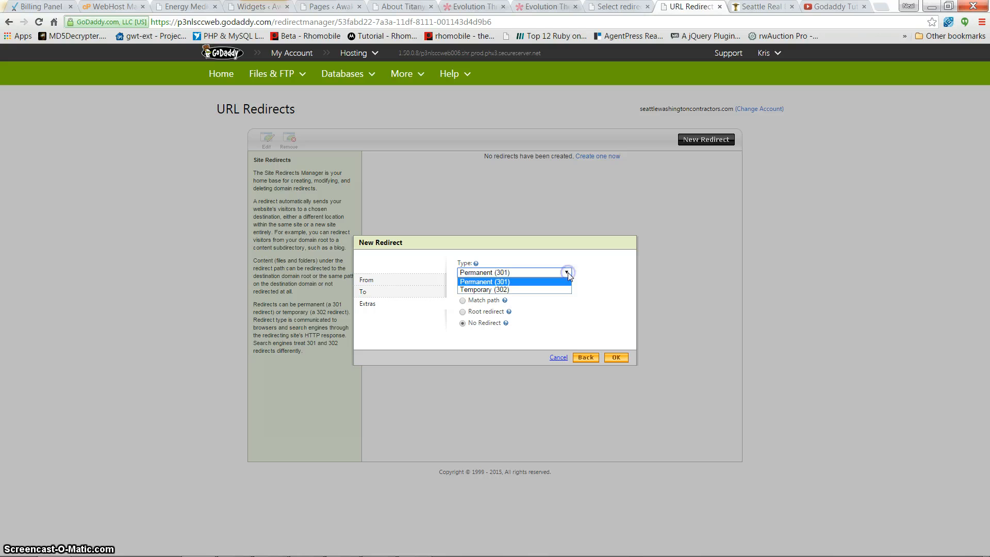
click(568, 272)
click(618, 358)
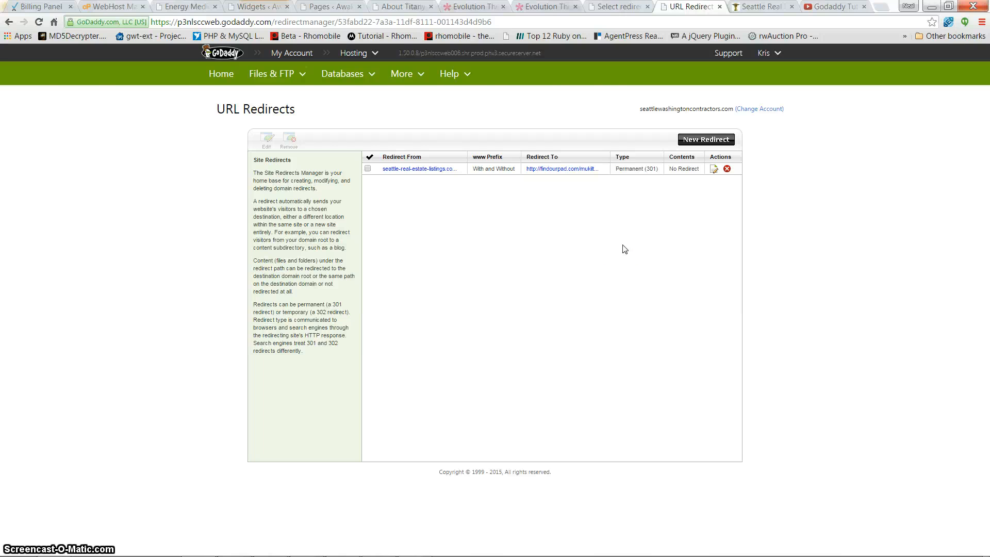
Switch to SmartFTP and open the site's .htaccess file in Dreamweaver to examine its rewrite rules
key(alt+Tab)
key(alt+Tab)
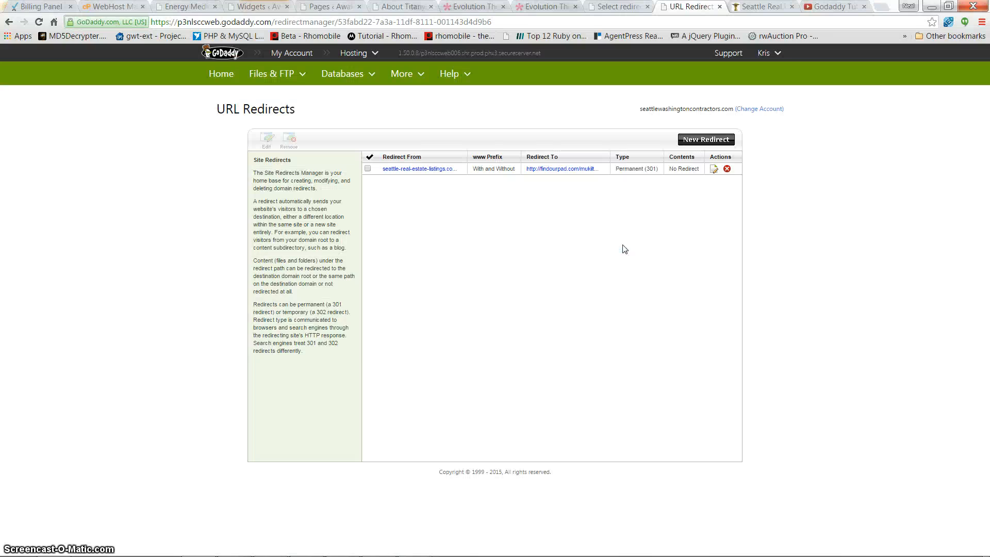
key(alt+Tab)
key(alt+Tab)
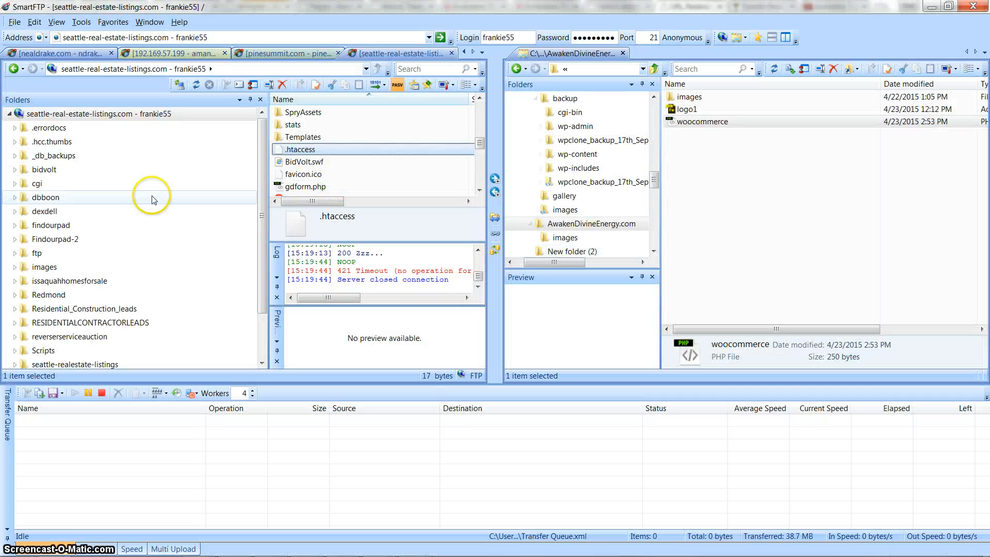
right_click(281, 151)
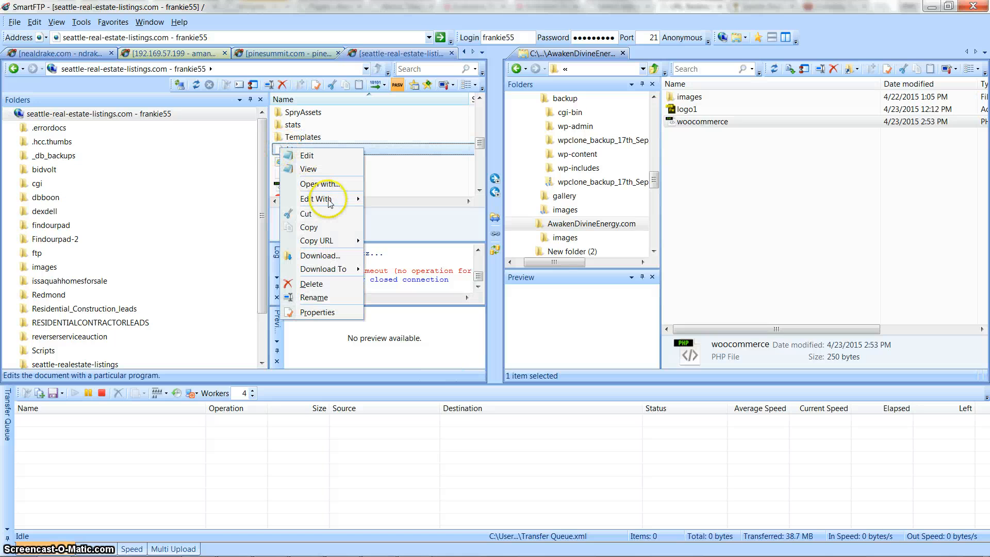
mouse_move(317, 199)
click(414, 201)
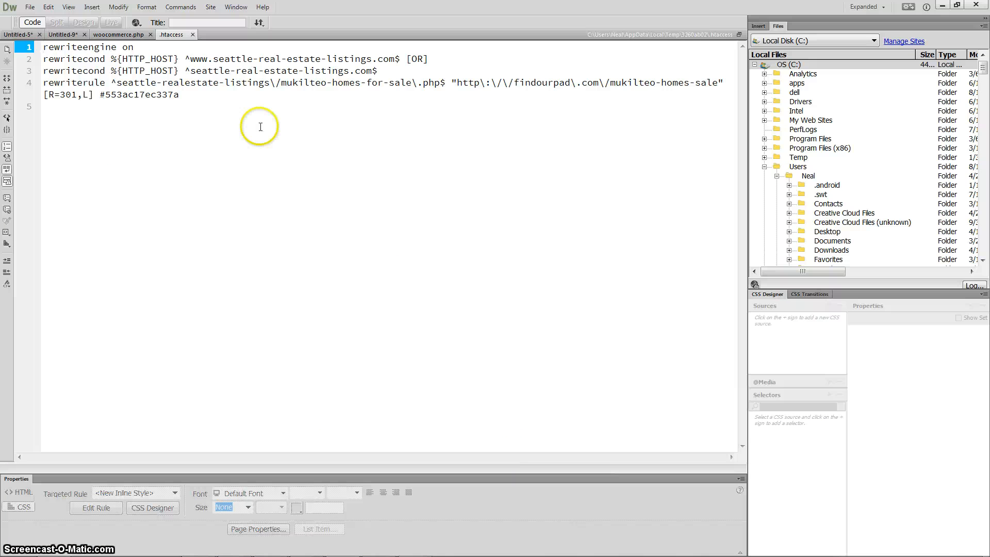
Close the .htaccess file without saving any changes
key(Return)
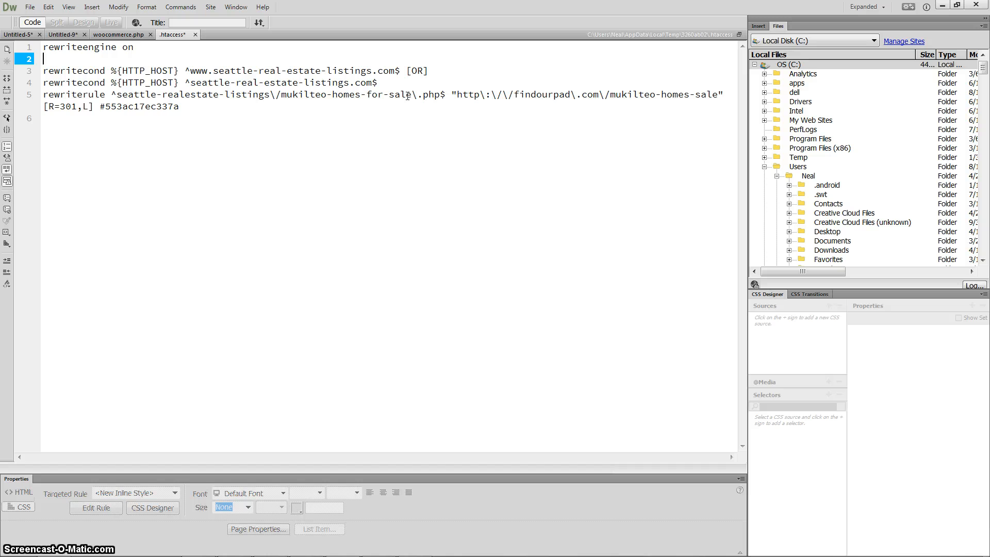
key(BackSpace)
click(196, 35)
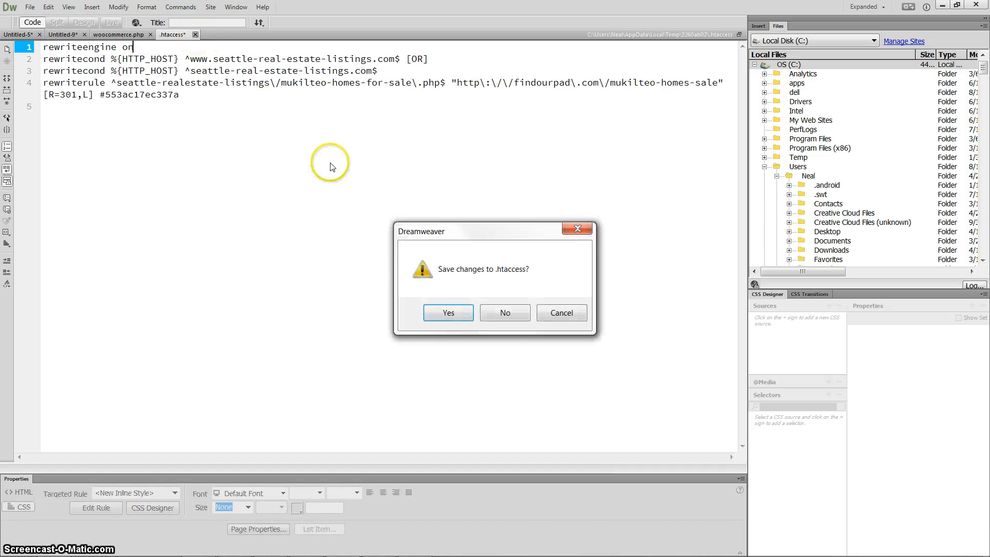
click(505, 313)
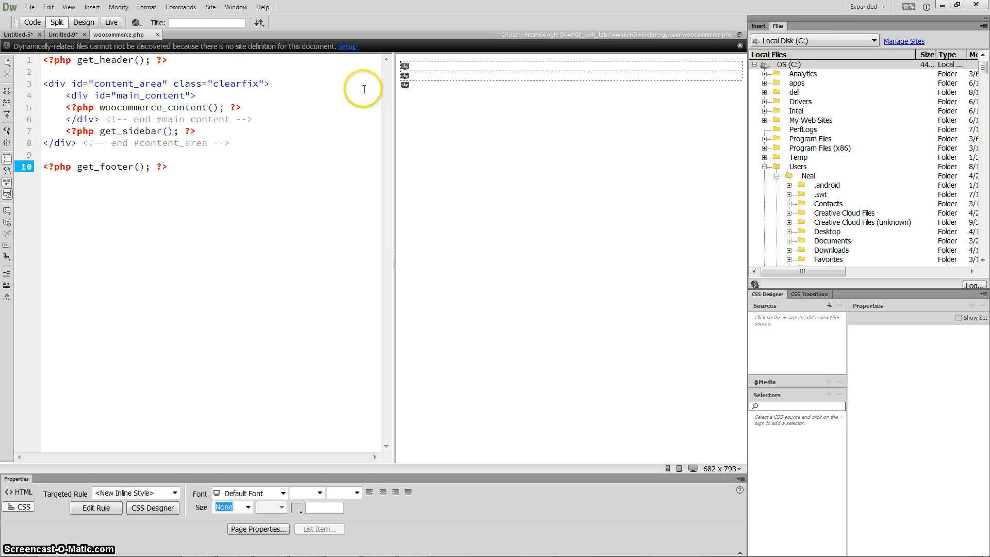
Switch to Outlook and copy the old mukilteo-homes-for-sale.php page address from the Re-directs email
key(alt+Tab)
key(alt+Tab)
key(alt+Tab)
key(alt+Tab)
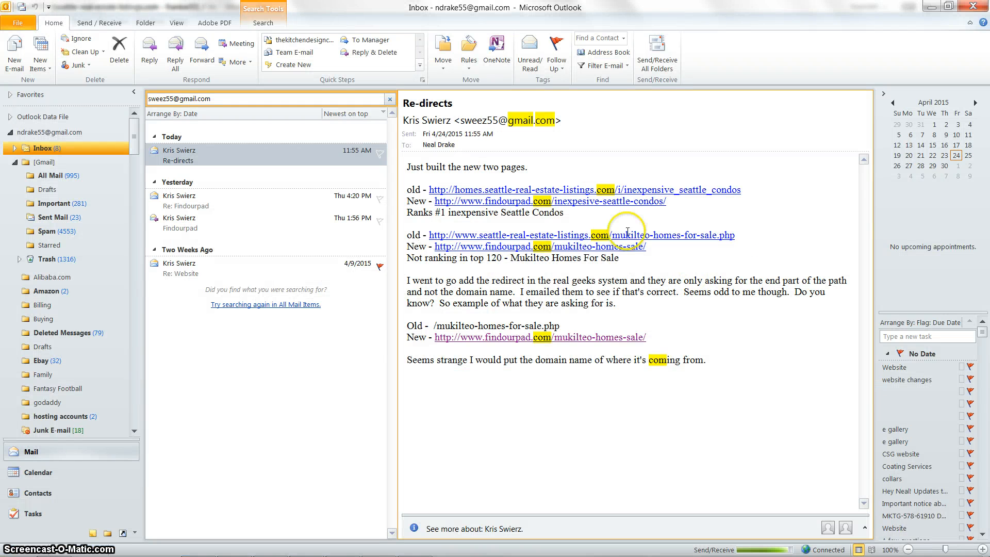
drag(628, 232, 430, 234)
key(ctrl+c)
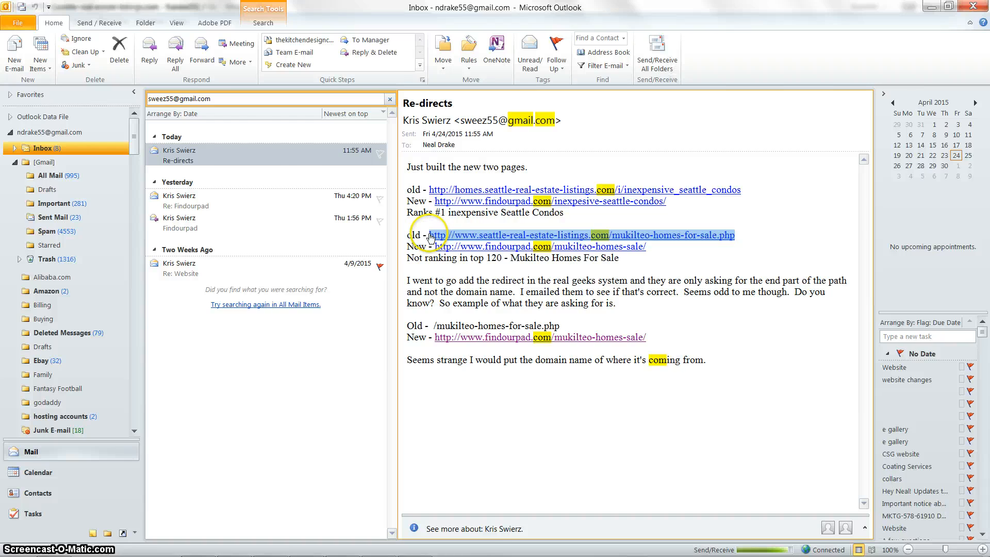
Switch to Chrome and load the copied old page address in a new tab to test the redirect
key(alt+Tab)
key(alt+Tab)
key(alt+Tab)
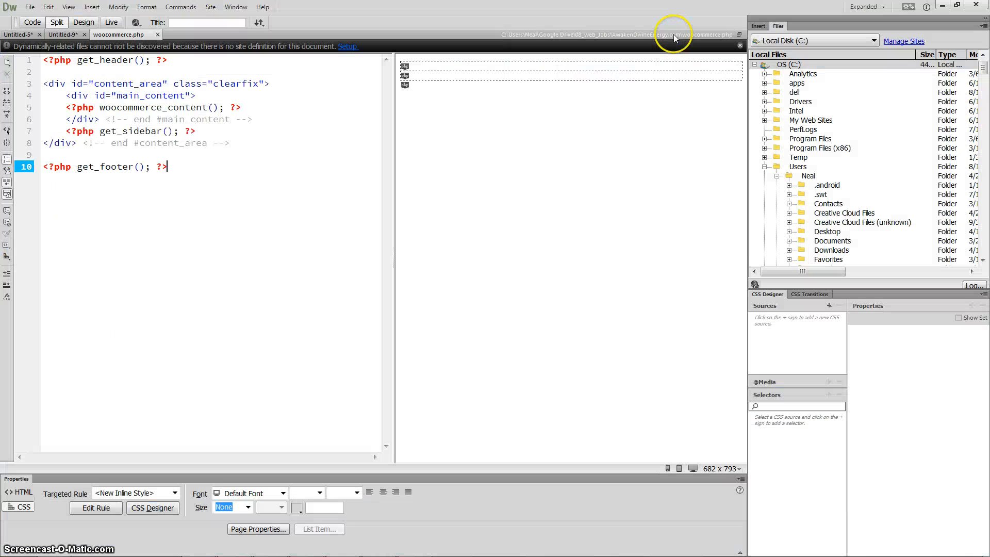
key(alt+Tab)
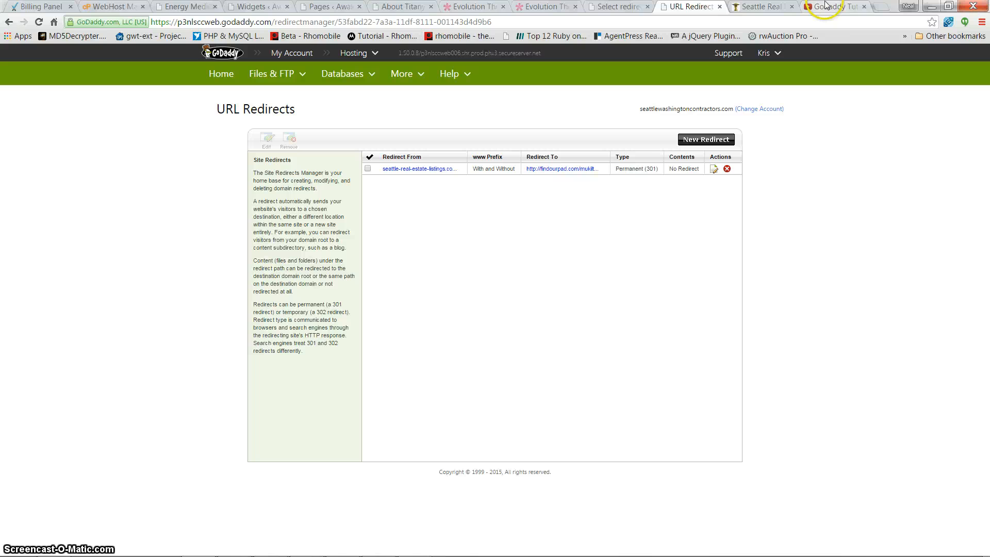
click(883, 6)
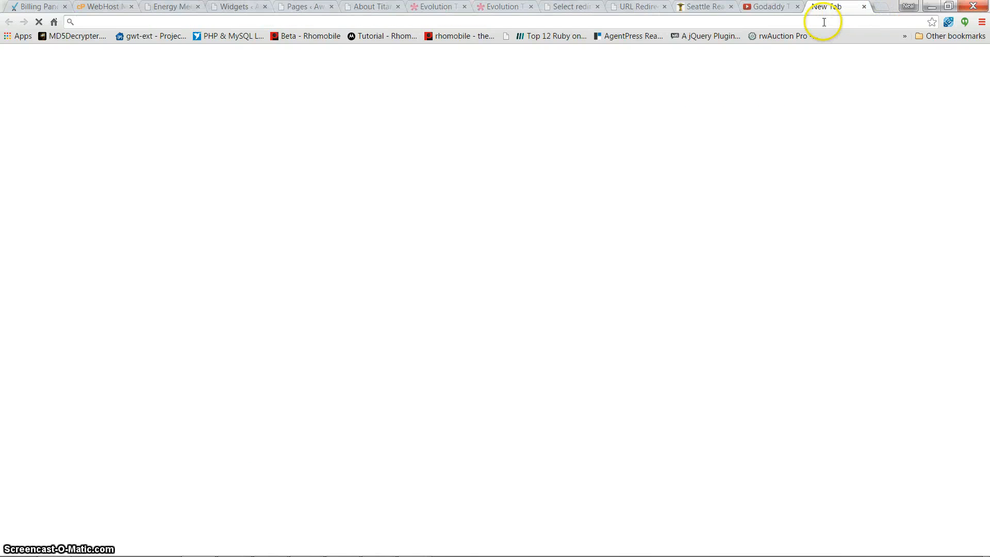
key(ctrl+v)
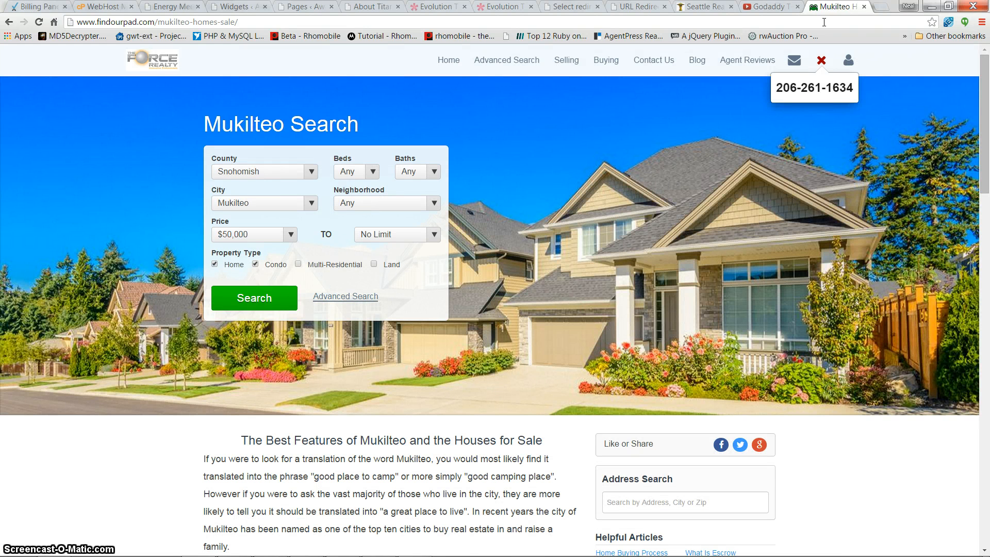
scroll(867, 509, down, 4)
scroll(867, 509, up, 4)
Return to the Re-directs email in Outlook and review its closing sentence about the domain name
key(alt+Tab)
key(alt+Tab)
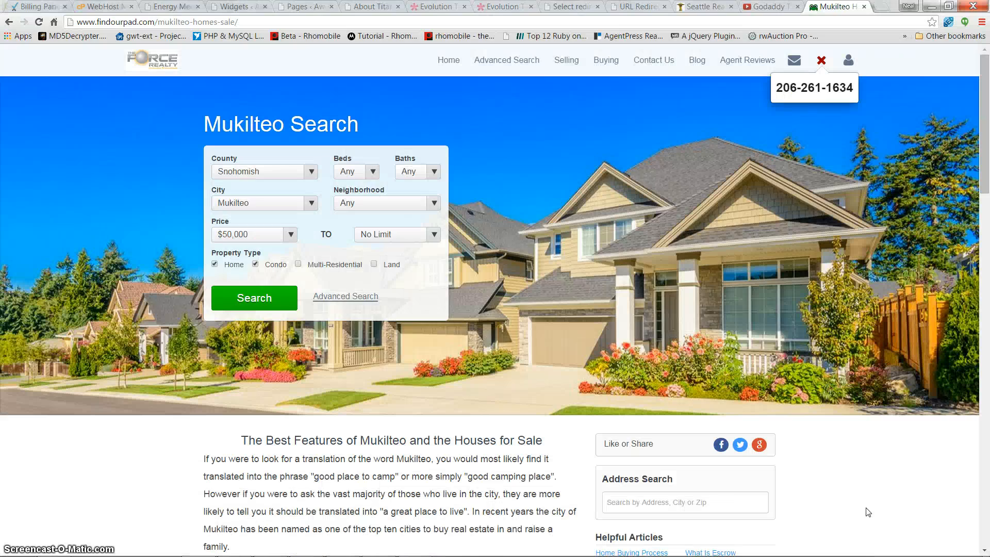
key(alt+Tab)
key(alt+Tab)
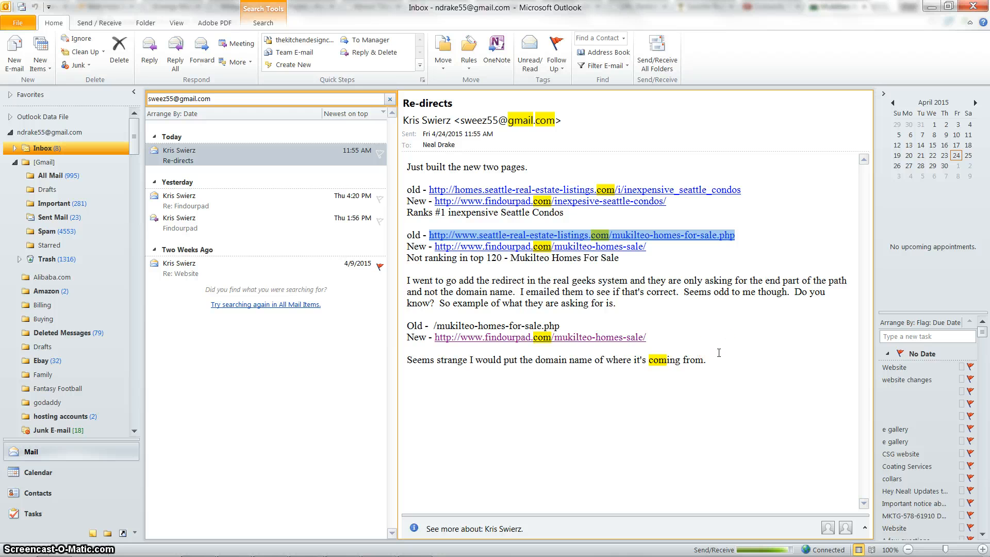
drag(706, 359, 426, 360)
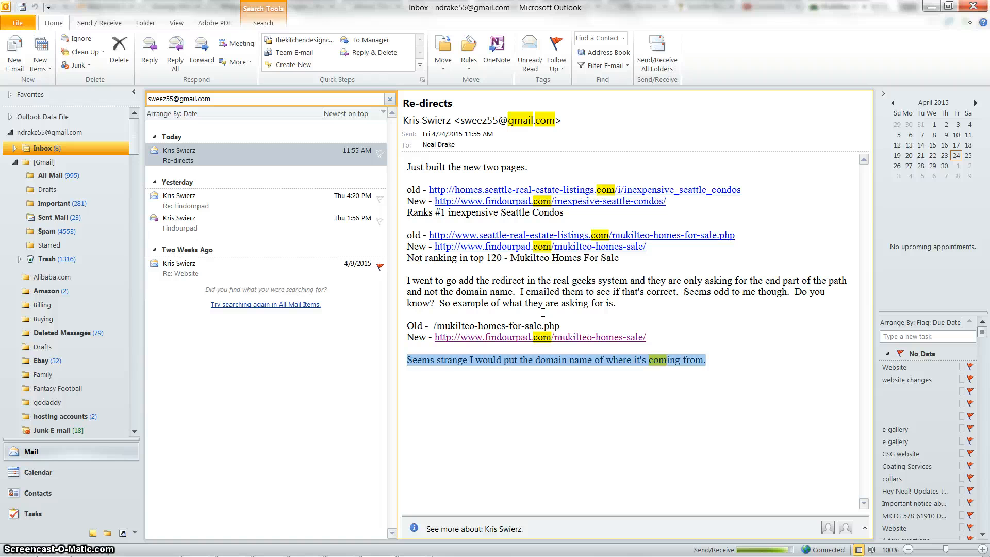
click(694, 388)
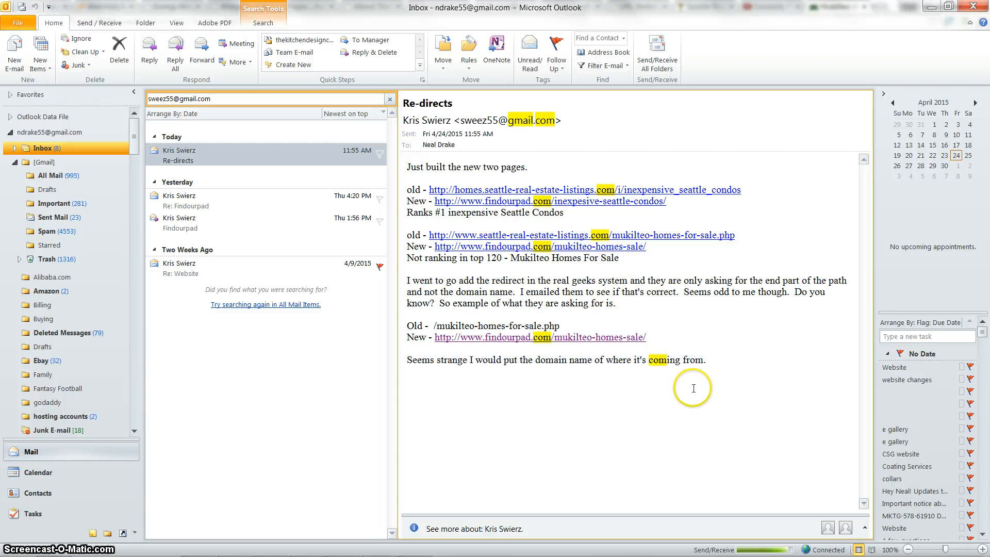
mouse_move(524, 516)
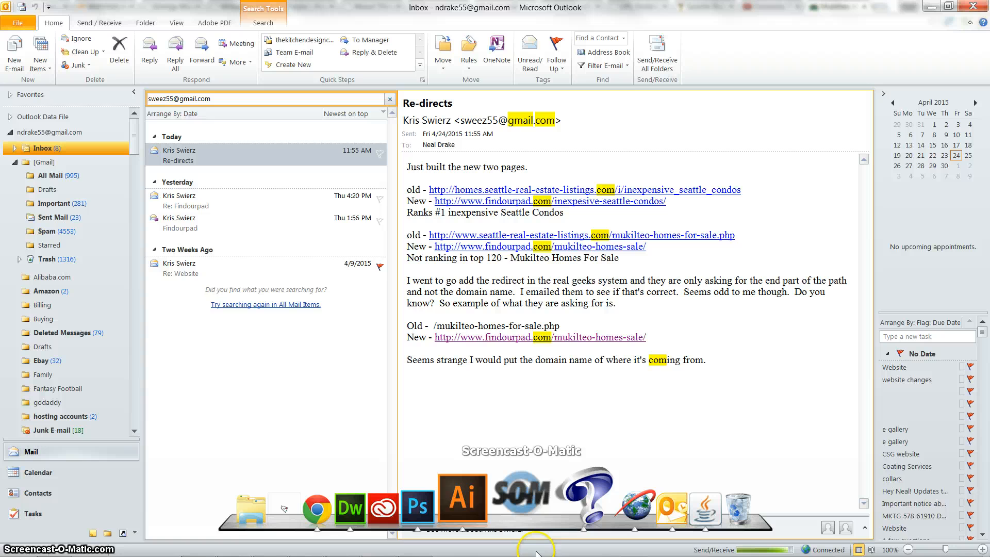